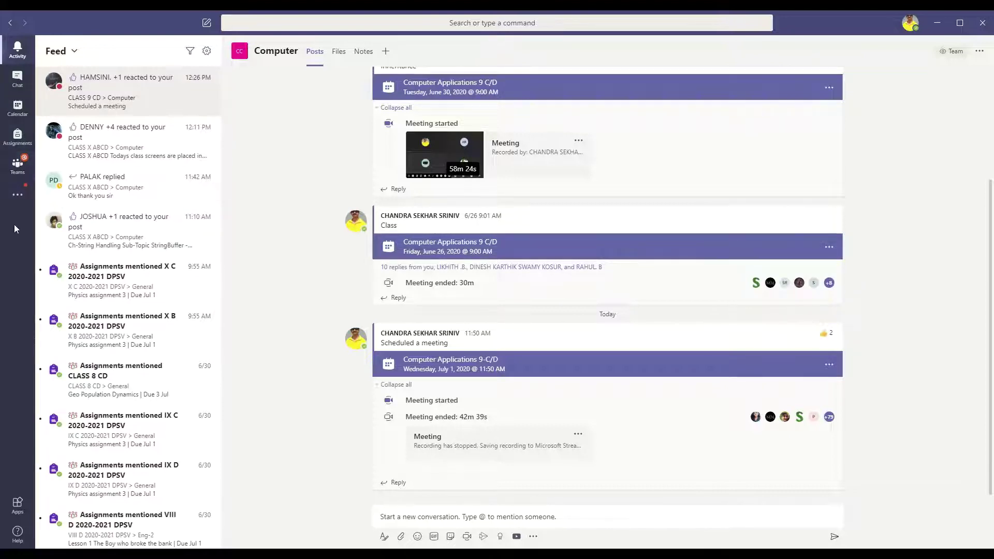
Step: Go from the activity feed to All teams and open the CLASS 9 CD team
{"action": "left_click", "coordinate": [17, 167]}
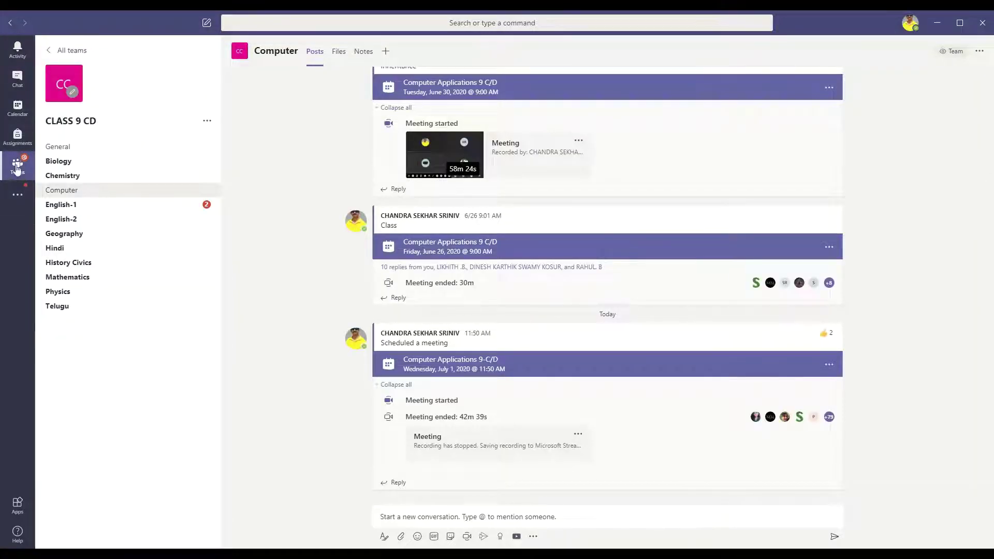
{"action": "left_click", "coordinate": [15, 171]}
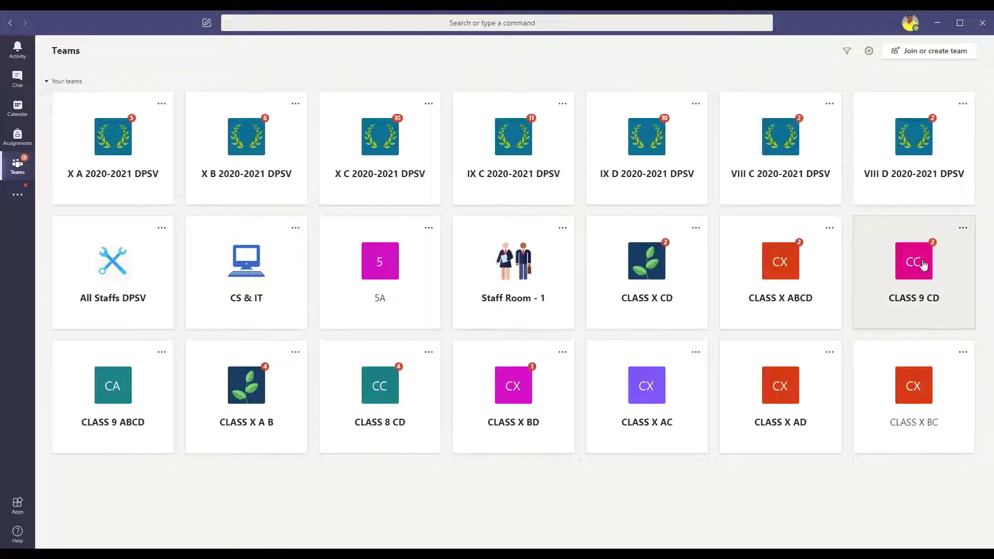
{"action": "left_click", "coordinate": [921, 270]}
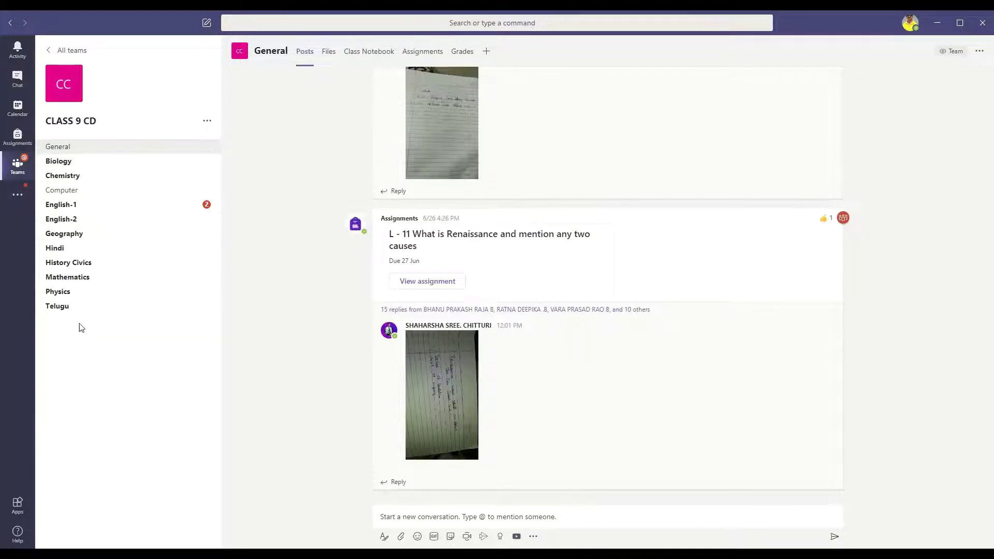
{"action": "mouse_move", "coordinate": [62, 190]}
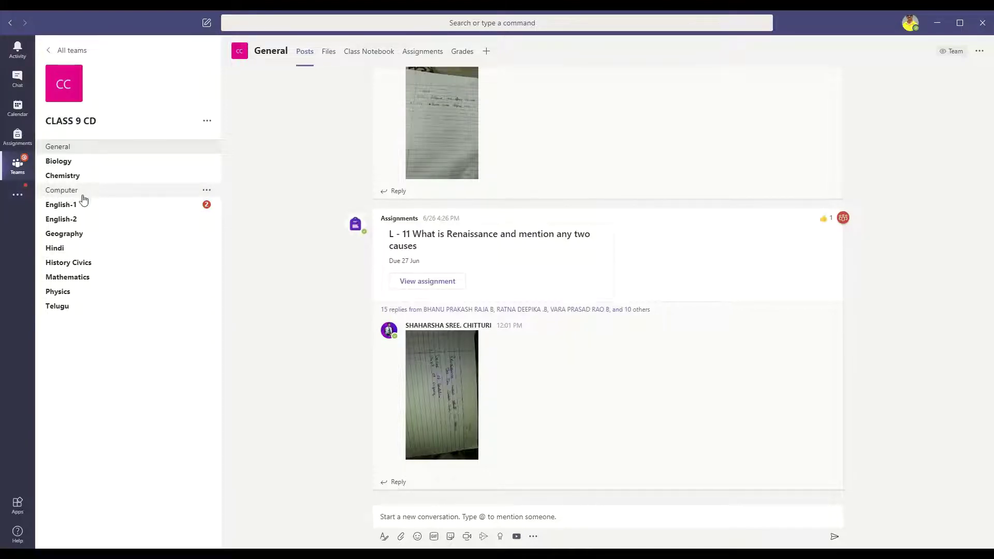
Step: Switch to the Computer channel in CLASS 9 CD
{"action": "left_click", "coordinate": [68, 195]}
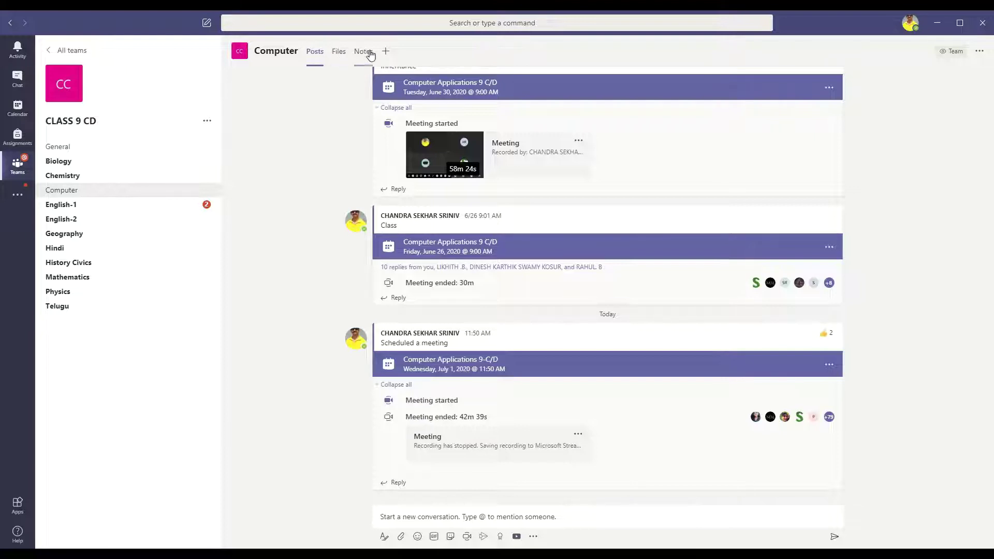
Step: Show the Computer channel's files and open the Class Material folder
{"action": "left_click", "coordinate": [340, 52]}
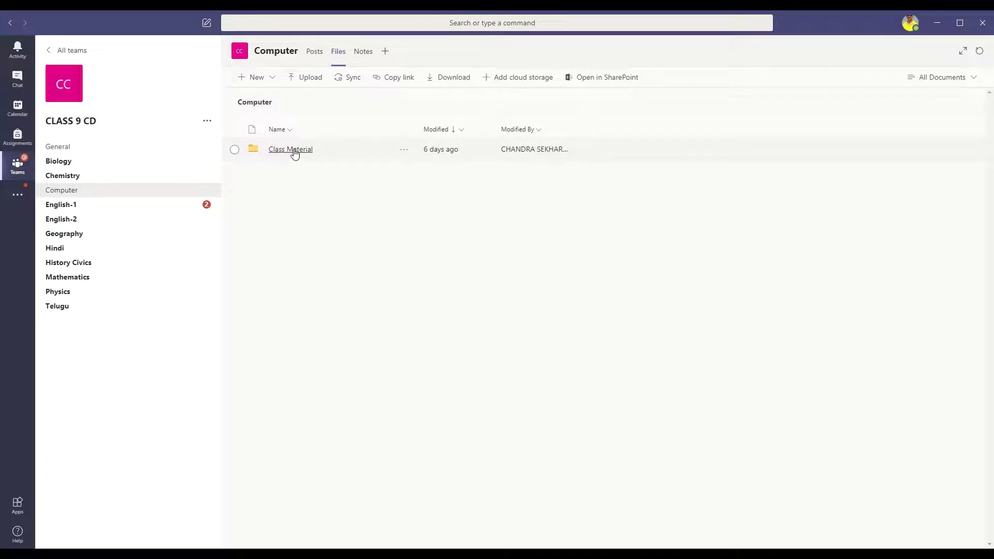
{"action": "left_click", "coordinate": [294, 153]}
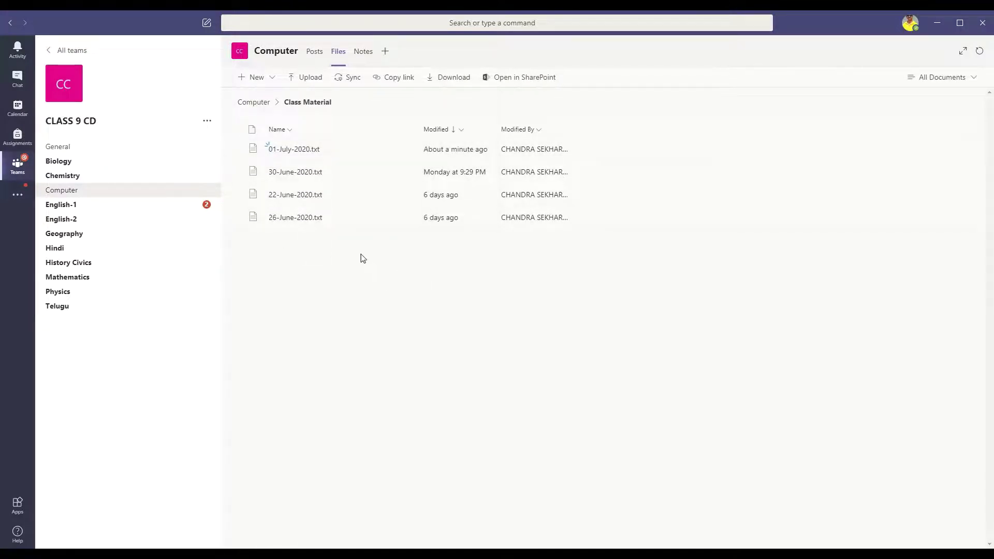
{"action": "left_click", "coordinate": [305, 175]}
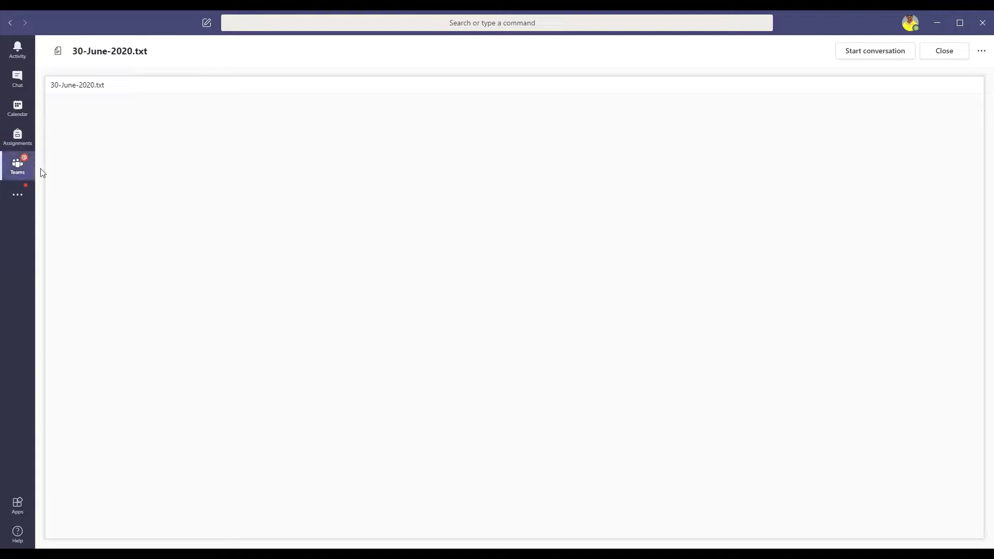
{"action": "left_click", "coordinate": [944, 52]}
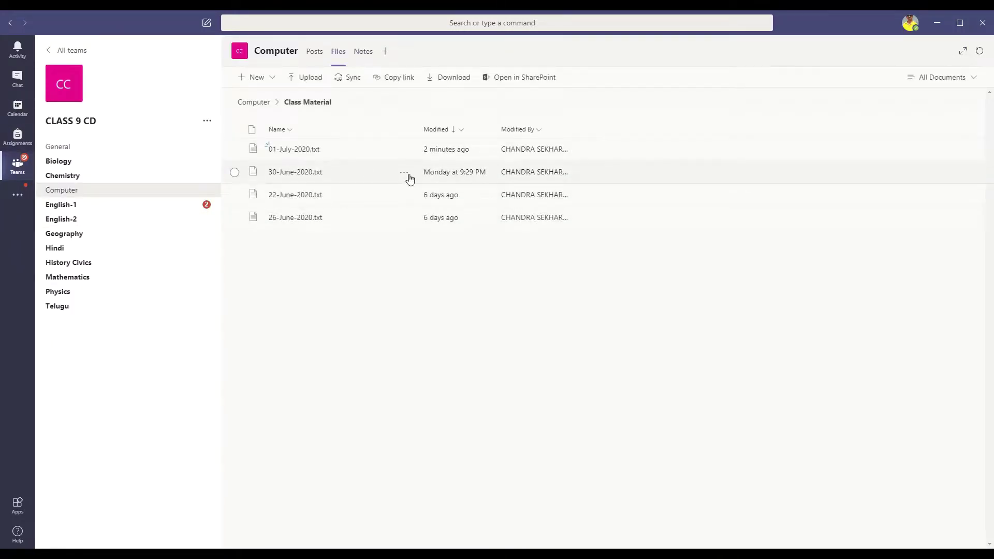
Step: Download 30-June-2020.txt from the Class Material folder
{"action": "left_click", "coordinate": [407, 177]}
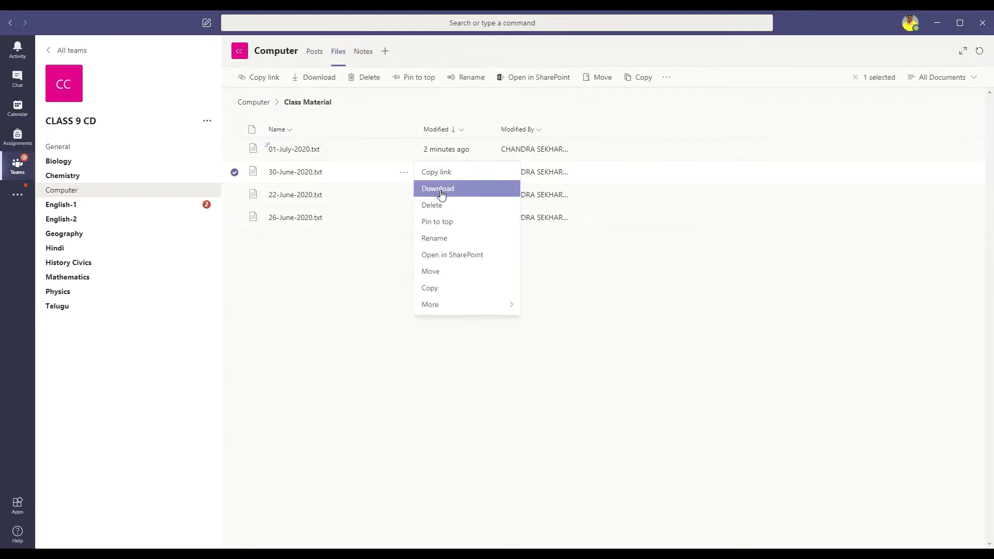
{"action": "left_click", "coordinate": [314, 317]}
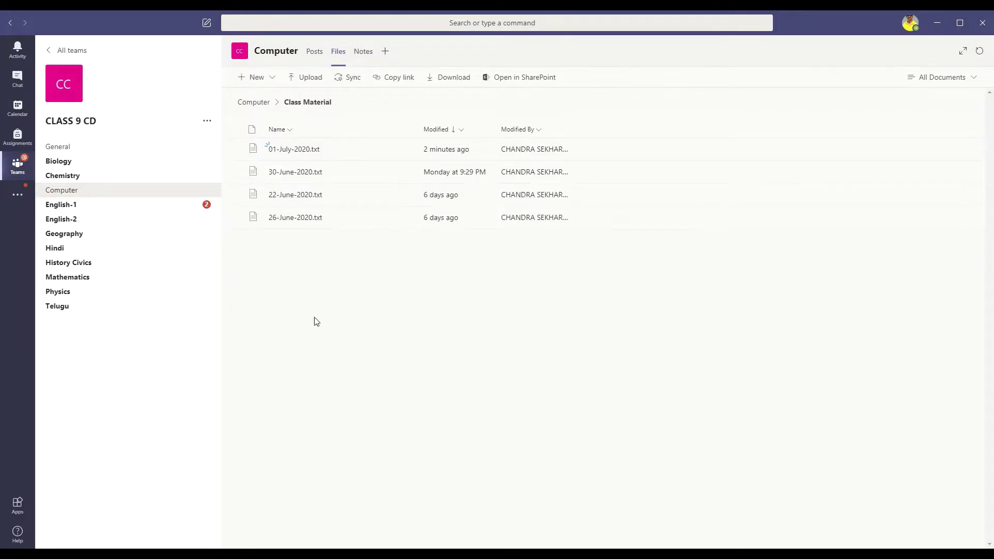